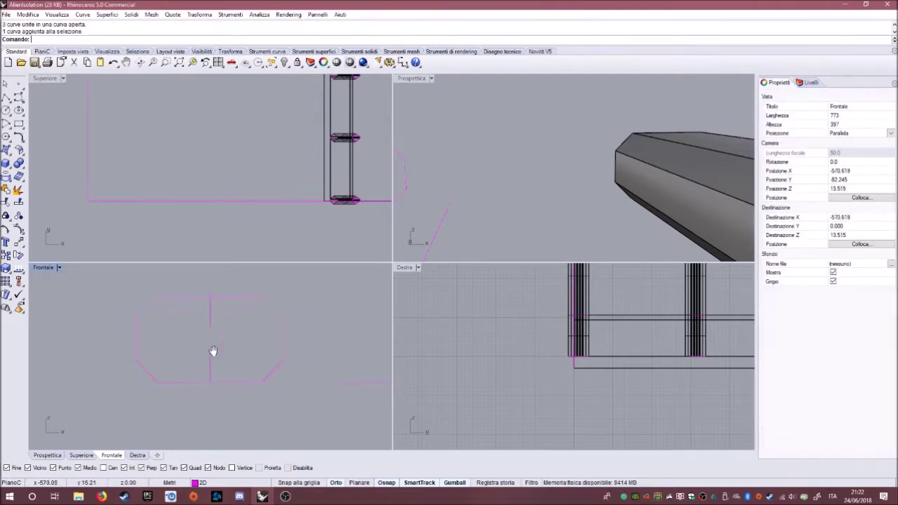
- Finish trimming and splitting the octagonal profile curves, then test-render the corridor in 3ds Max
{"action": "left_click", "coordinate": [194, 365]}
{"action": "left_click", "coordinate": [18, 203]}
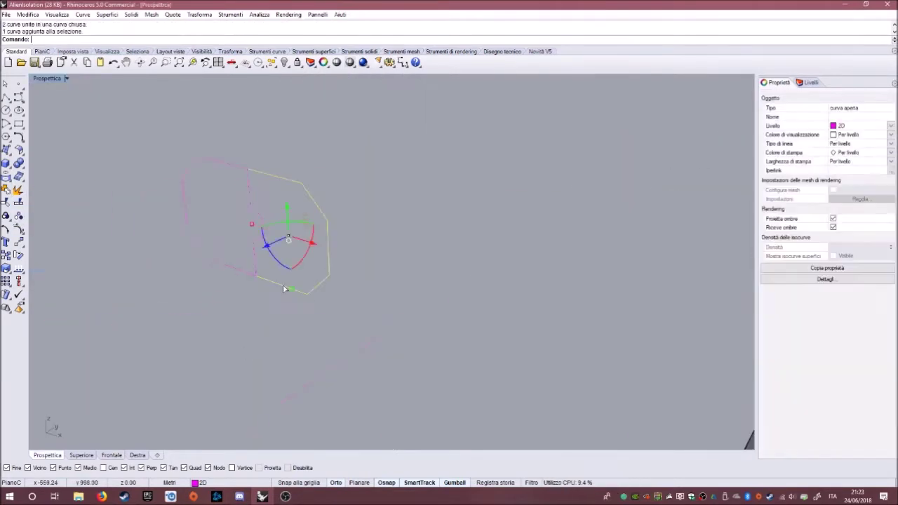
{"action": "right_click_drag", "start_coordinate": [236, 161], "coordinate": [298, 199]}
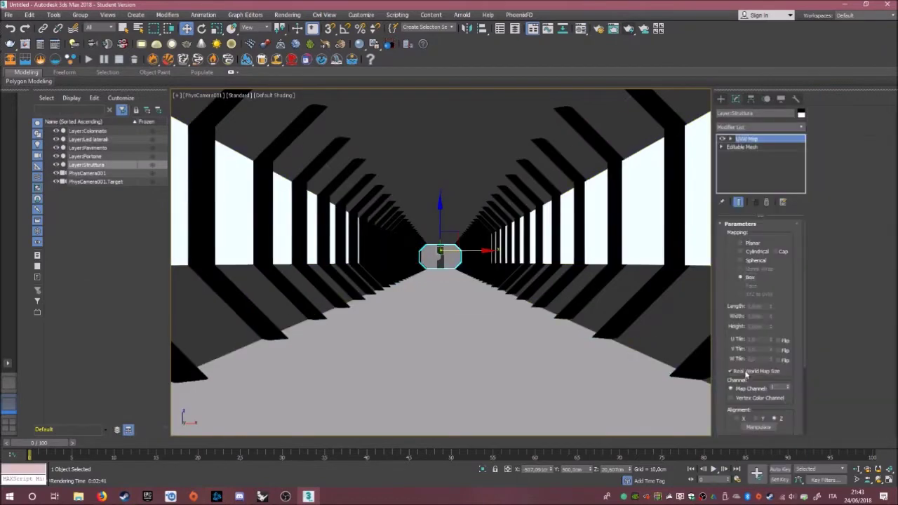
{"action": "left_click", "coordinate": [628, 29]}
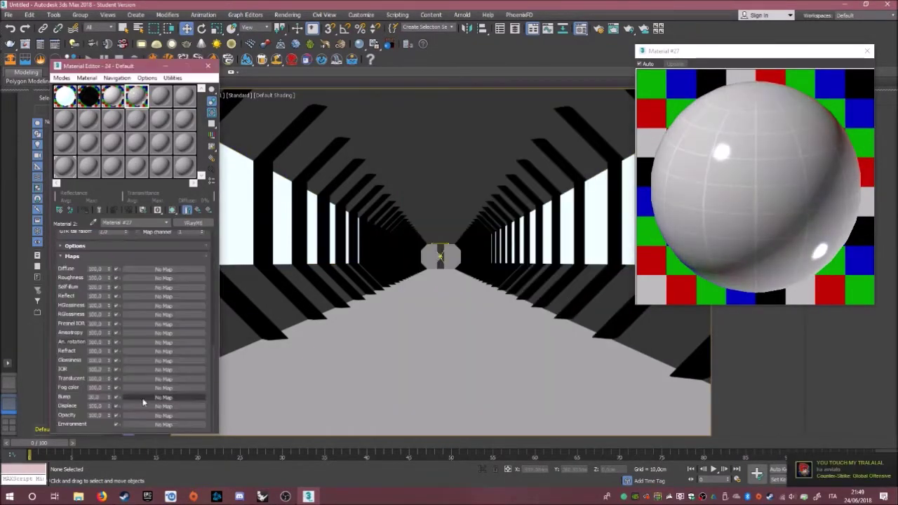
- Move from the Bump Tiles map to the Mask Tiles map and render the corridor camera view
{"action": "left_click", "coordinate": [195, 212]}
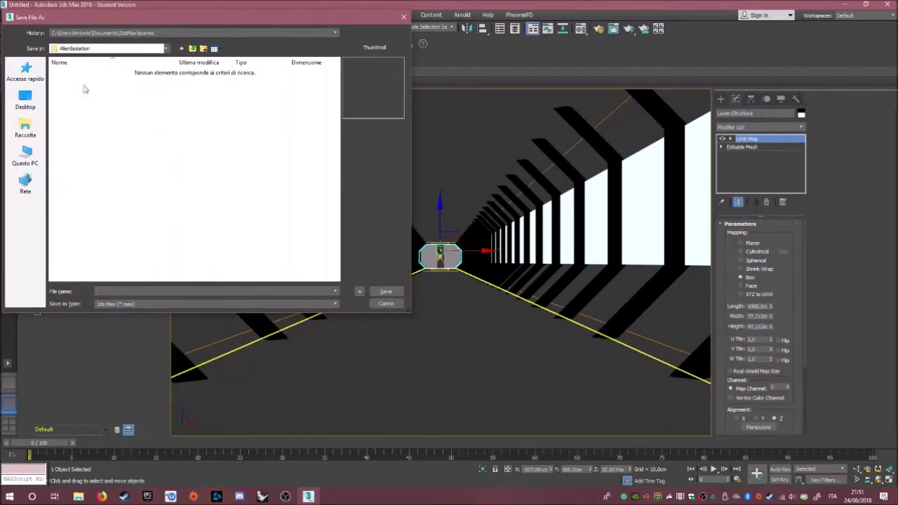
{"action": "left_click", "coordinate": [616, 32]}
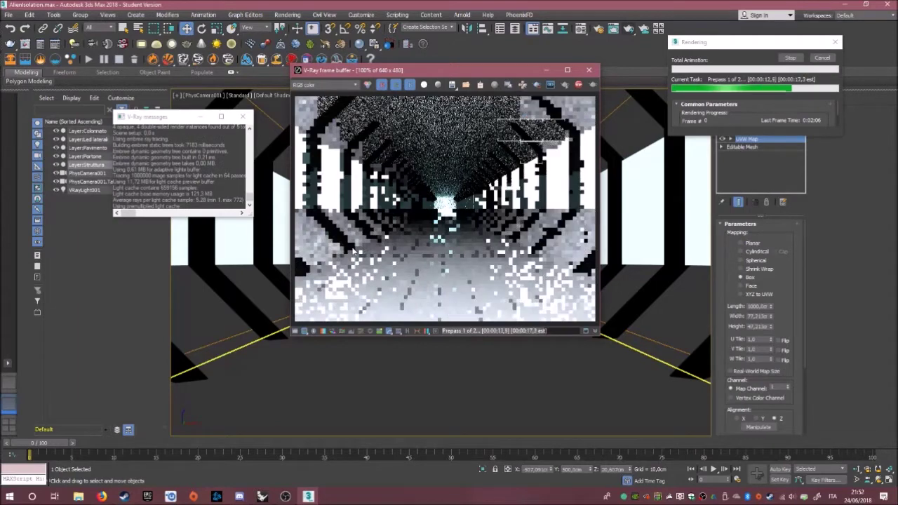
- Launch Photoshop from the Start menu while bringing the 3ds Max render window back
{"action": "key", "text": "super"}
{"action": "left_click", "coordinate": [63, 224]}
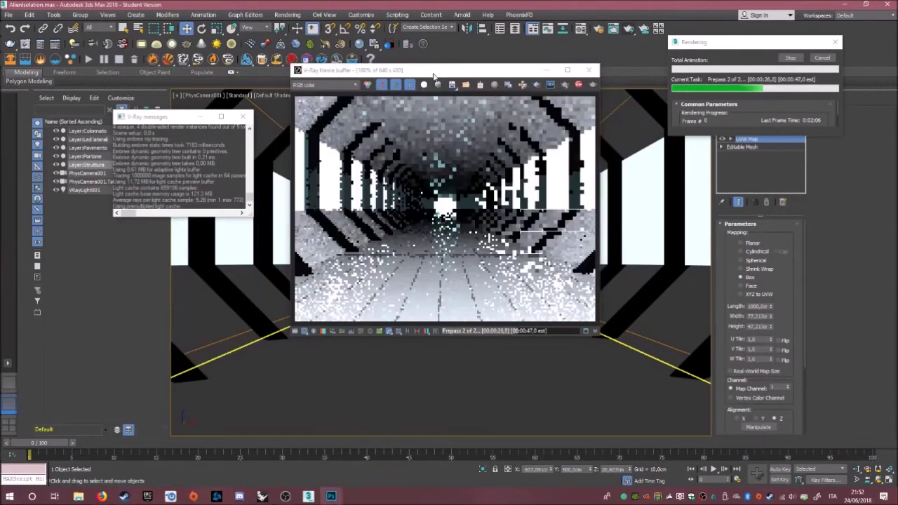
{"action": "left_click", "coordinate": [438, 71]}
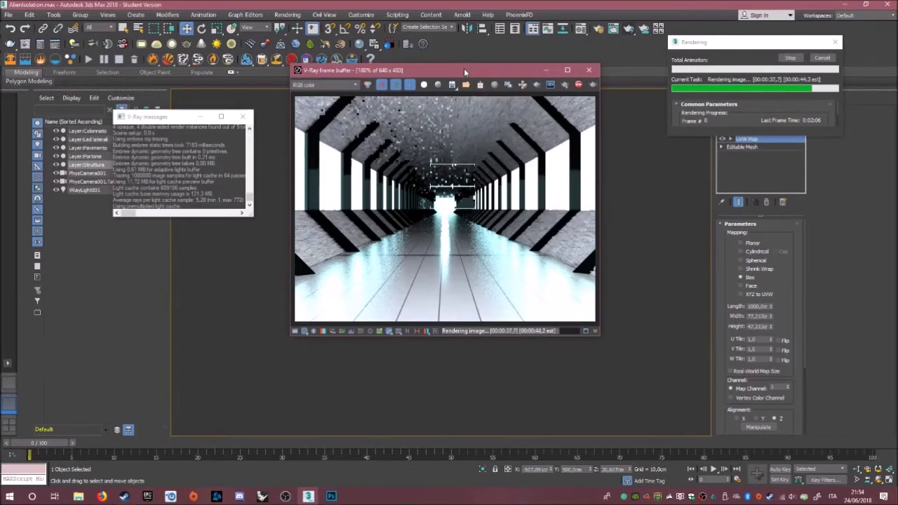
- Re-render the corridor with VRayLight001 selected, then browse to the Immagini Random folder
{"action": "scroll", "coordinate": [457, 151], "scroll_direction": "up", "scroll_amount": 2}
{"action": "scroll", "coordinate": [458, 151], "scroll_direction": "down", "scroll_amount": 2}
{"action": "left_click", "coordinate": [688, 290]}
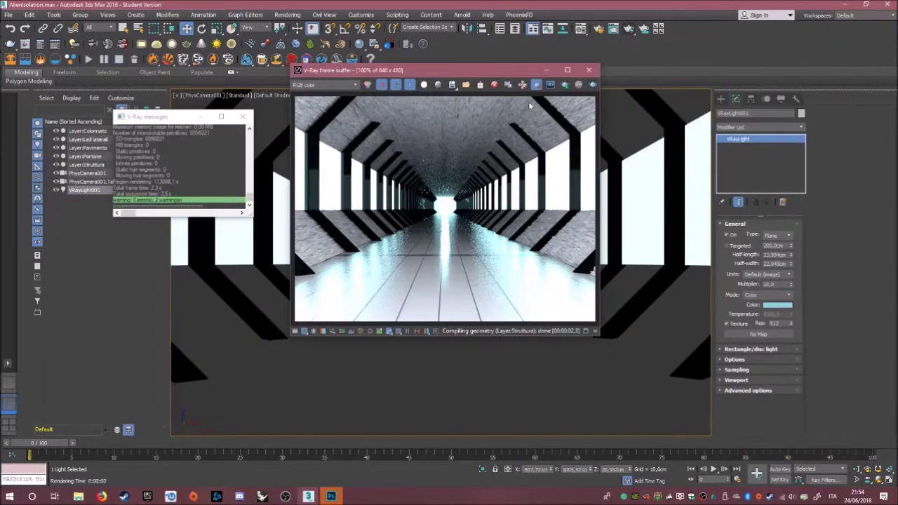
{"action": "key", "text": "shift+q"}
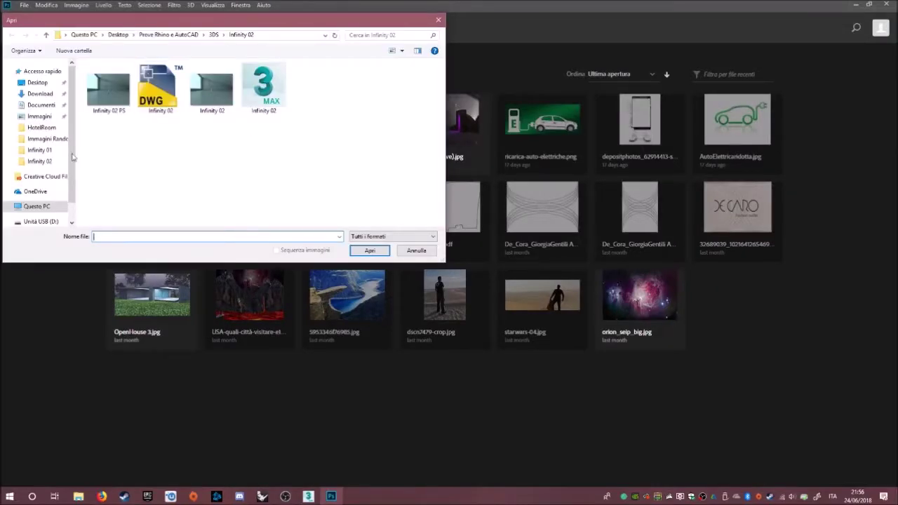
{"action": "left_click", "coordinate": [54, 143]}
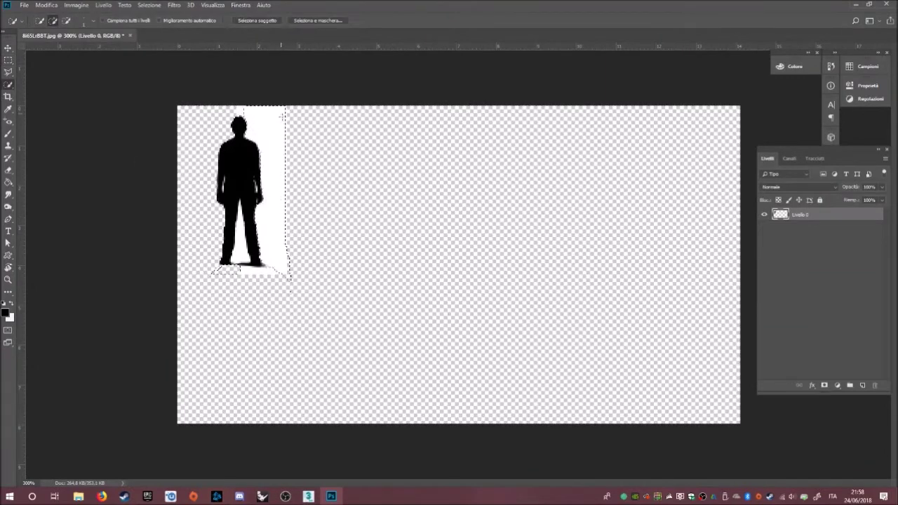
- Save the finished full-size V-Ray corridor render as a JPEG
{"action": "scroll", "coordinate": [254, 274], "scroll_direction": "up", "scroll_amount": 2, "text": "alt"}
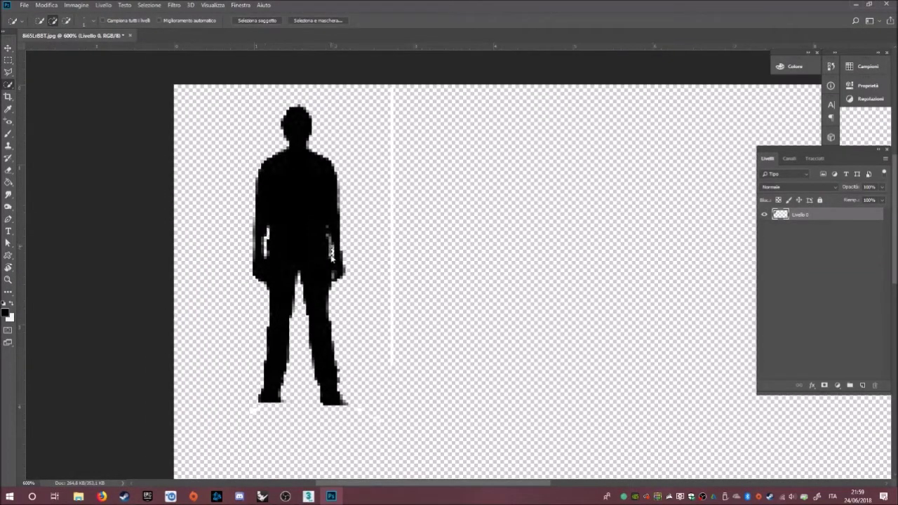
{"action": "scroll", "coordinate": [236, 311], "scroll_direction": "down", "scroll_amount": 2, "text": "alt"}
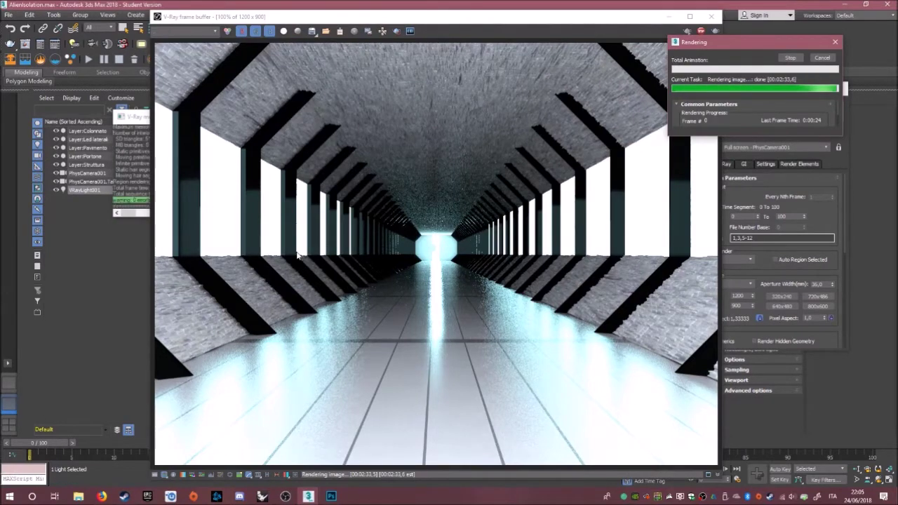
{"action": "left_click", "coordinate": [379, 200]}
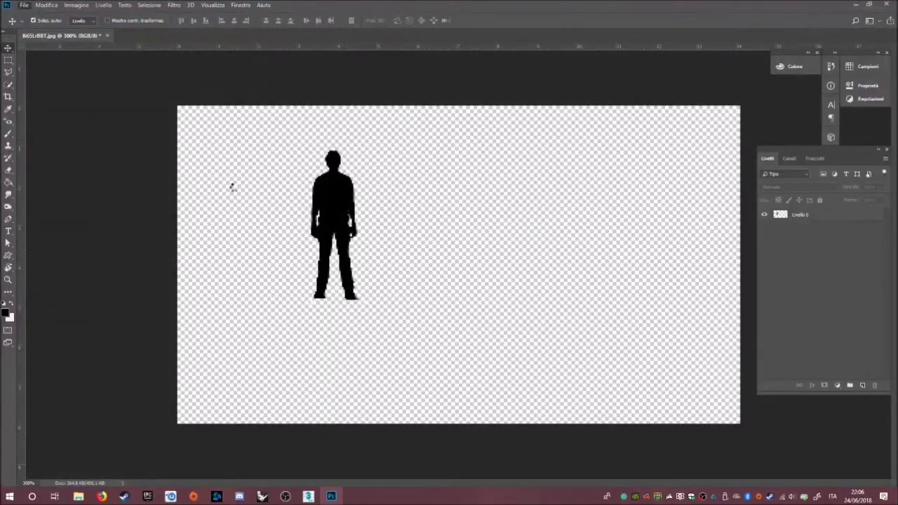
- Scale the silhouette small in the corridor render with a 90% opacity distorted shadow layer
{"action": "scroll", "coordinate": [440, 338], "scroll_direction": "up", "scroll_amount": 5, "text": "alt"}
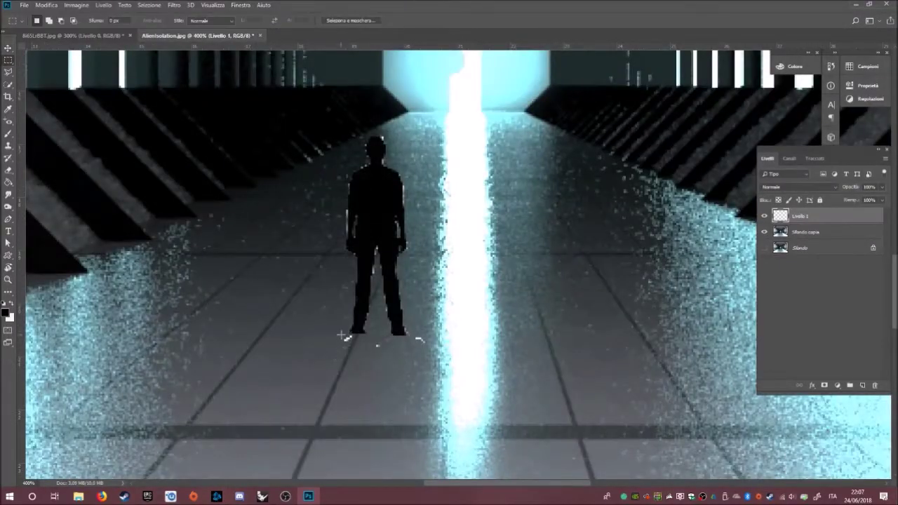
{"action": "scroll", "coordinate": [393, 344], "scroll_direction": "down", "scroll_amount": 5, "text": "alt"}
{"action": "scroll", "coordinate": [318, 358], "scroll_direction": "up", "scroll_amount": 5, "text": "alt"}
{"action": "key", "text": "l"}
{"action": "scroll", "coordinate": [317, 358], "scroll_direction": "down", "scroll_amount": 2, "text": "alt"}
{"action": "scroll", "coordinate": [318, 309], "scroll_direction": "up", "scroll_amount": 3, "text": "alt"}
{"action": "scroll", "coordinate": [319, 256], "scroll_direction": "up", "scroll_amount": 2, "text": "alt"}
{"action": "scroll", "coordinate": [439, 287], "scroll_direction": "down", "scroll_amount": 3, "text": "alt"}
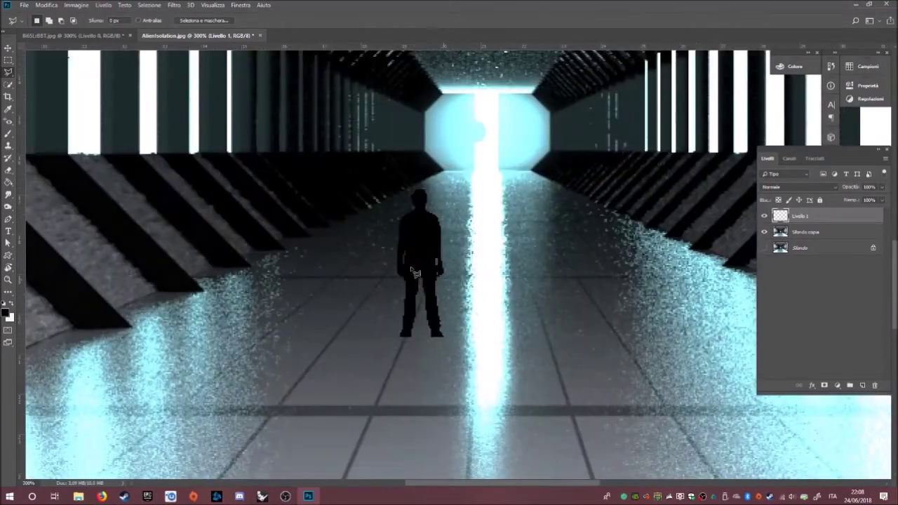
{"action": "scroll", "coordinate": [440, 305], "scroll_direction": "down", "scroll_amount": 3, "text": "alt"}
{"action": "key", "text": "v"}
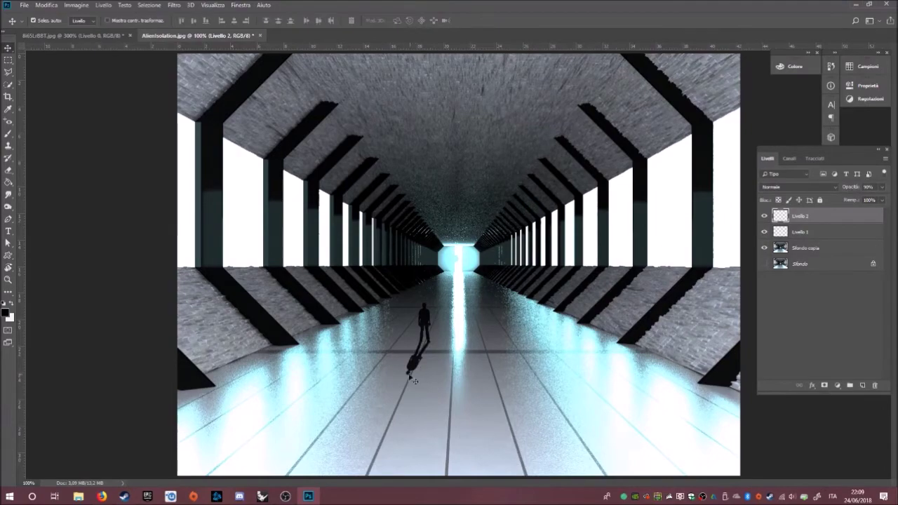
{"action": "key", "text": "Return"}
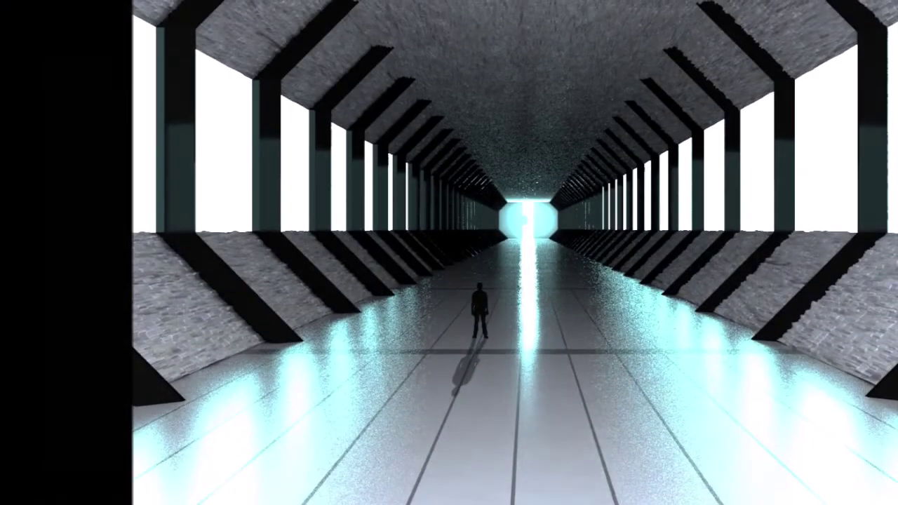